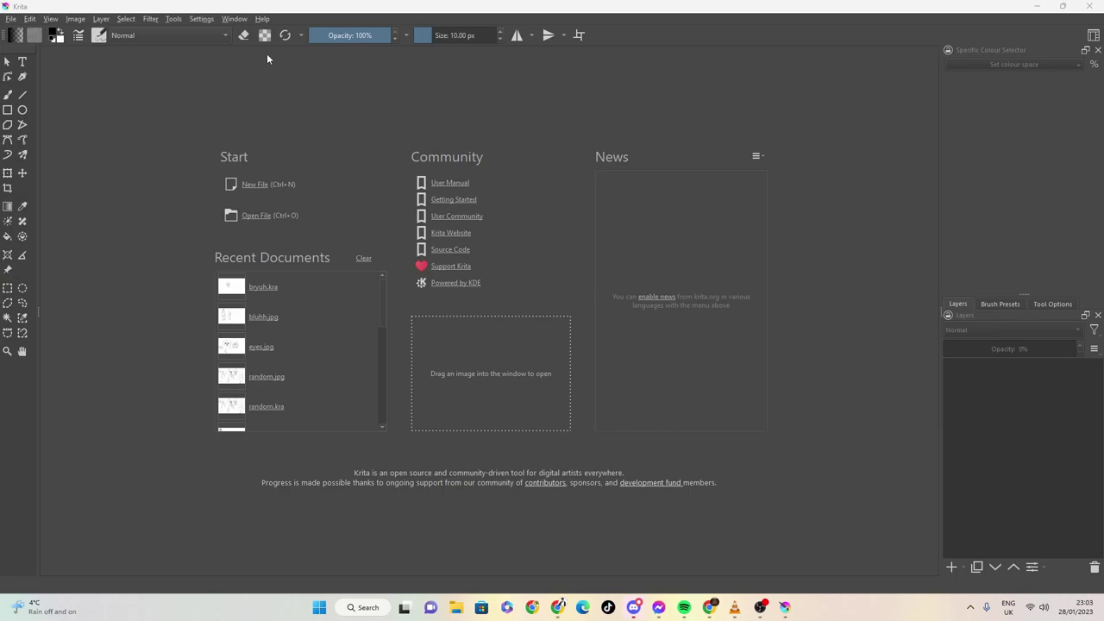
- Create a new custom document of 1920 × 1080 pixels at 300 pixels/inch in RGB/Alpha, 8-bit
click(11, 19)
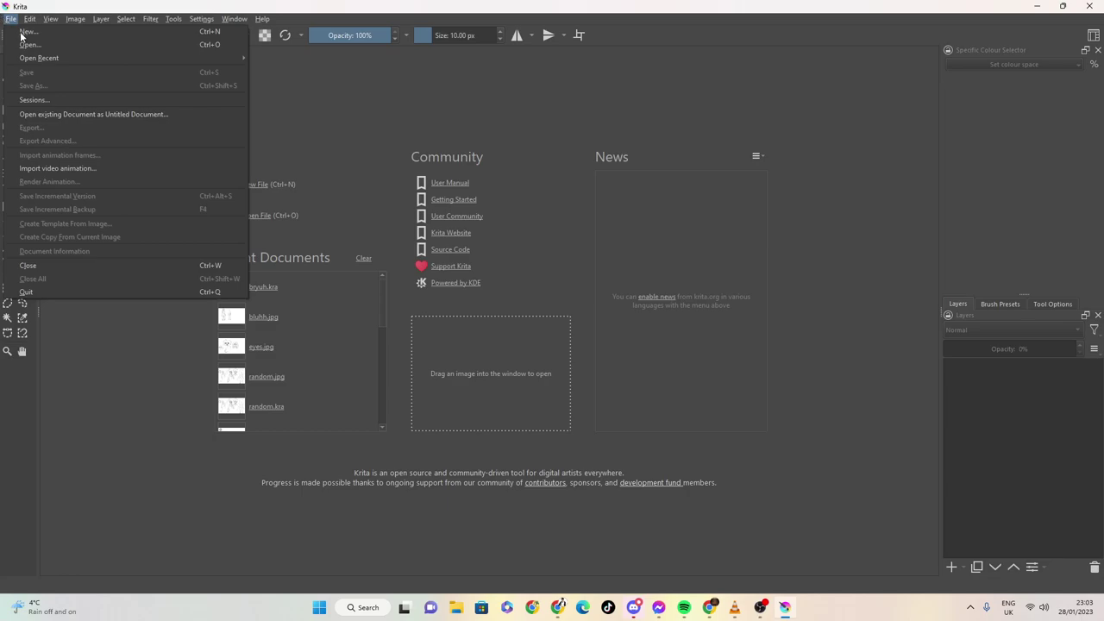
key(Escape)
click(19, 34)
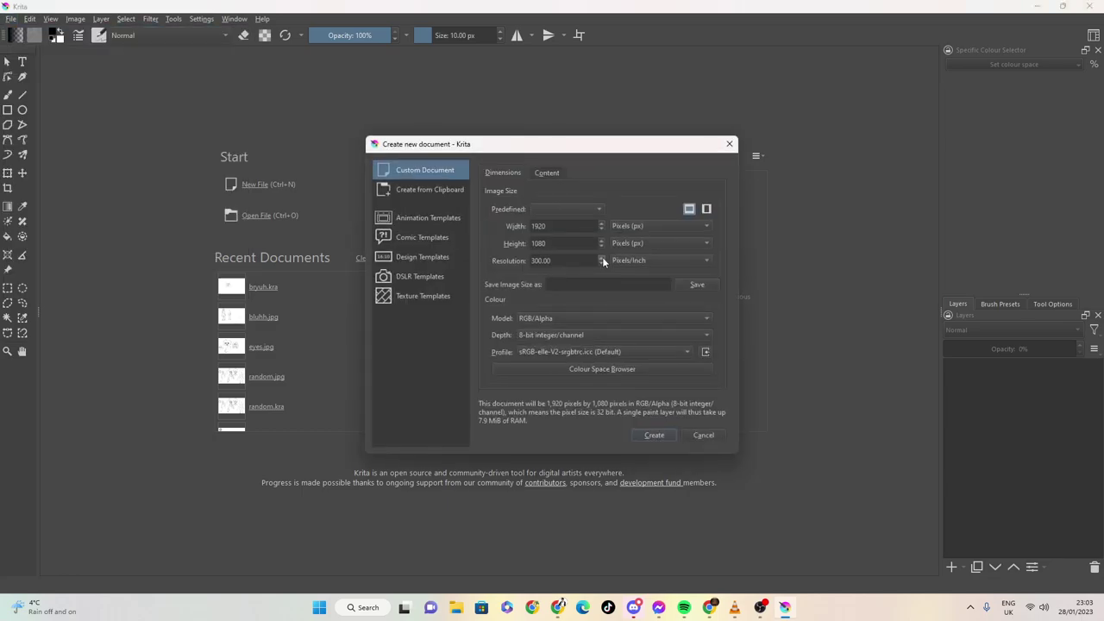
click(652, 436)
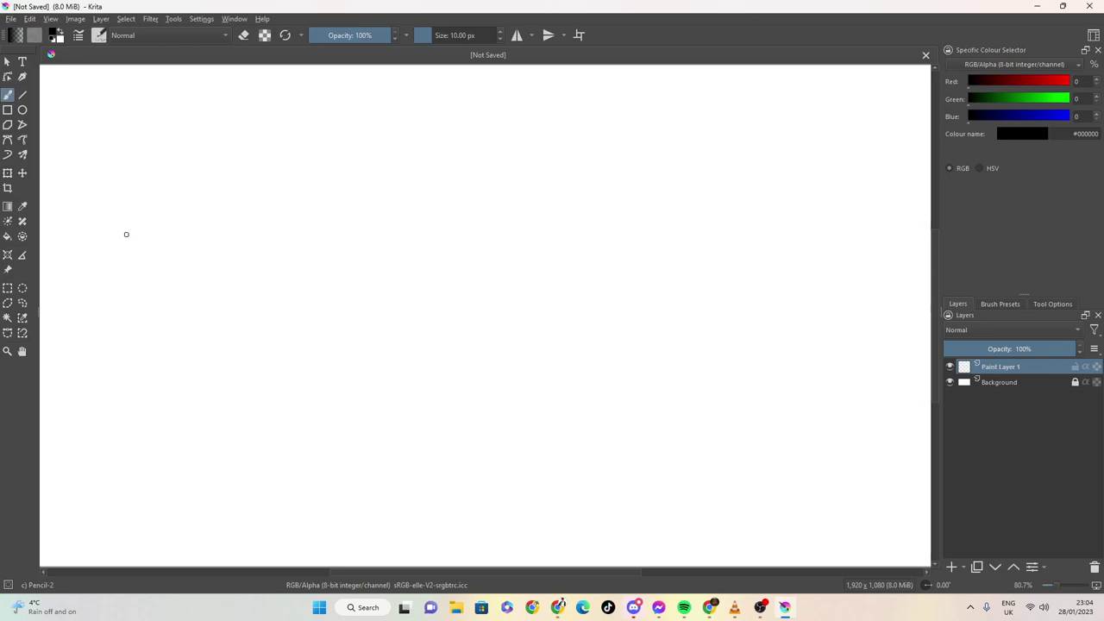
- Sketch a rounded head outline with a full cheek, a jawline and an ear on its right side
mouse_move(295, 164)
mouse_down()
mouse_move(247, 153)
mouse_move(212, 221)
mouse_move(255, 153)
mouse_move(332, 201)
mouse_move(338, 254)
mouse_up()
mouse_move(317, 165)
mouse_down()
mouse_move(285, 156)
mouse_move(217, 234)
mouse_move(277, 153)
mouse_move(331, 196)
mouse_move(347, 193)
mouse_move(263, 151)
mouse_move(321, 153)
mouse_move(343, 179)
mouse_move(353, 233)
mouse_move(300, 152)
mouse_move(205, 202)
mouse_move(213, 268)
mouse_move(234, 306)
mouse_move(300, 297)
mouse_up()
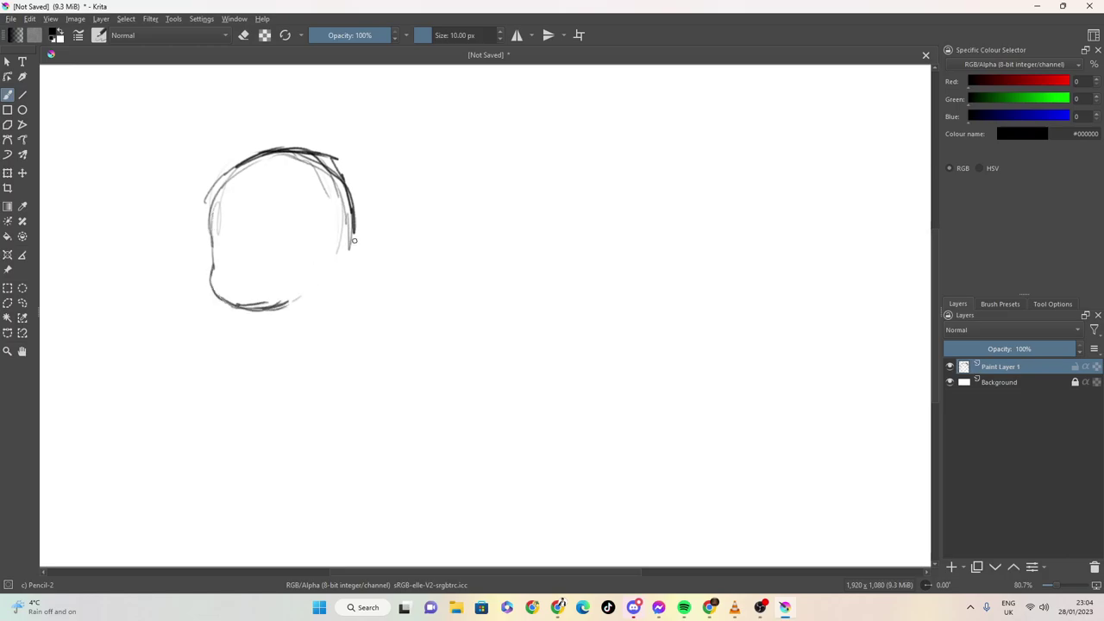
mouse_move(350, 246)
mouse_down()
mouse_move(335, 284)
mouse_move(293, 304)
mouse_up()
mouse_move(350, 226)
mouse_down()
mouse_move(365, 260)
mouse_move(342, 234)
mouse_move(362, 254)
mouse_move(317, 298)
mouse_up()
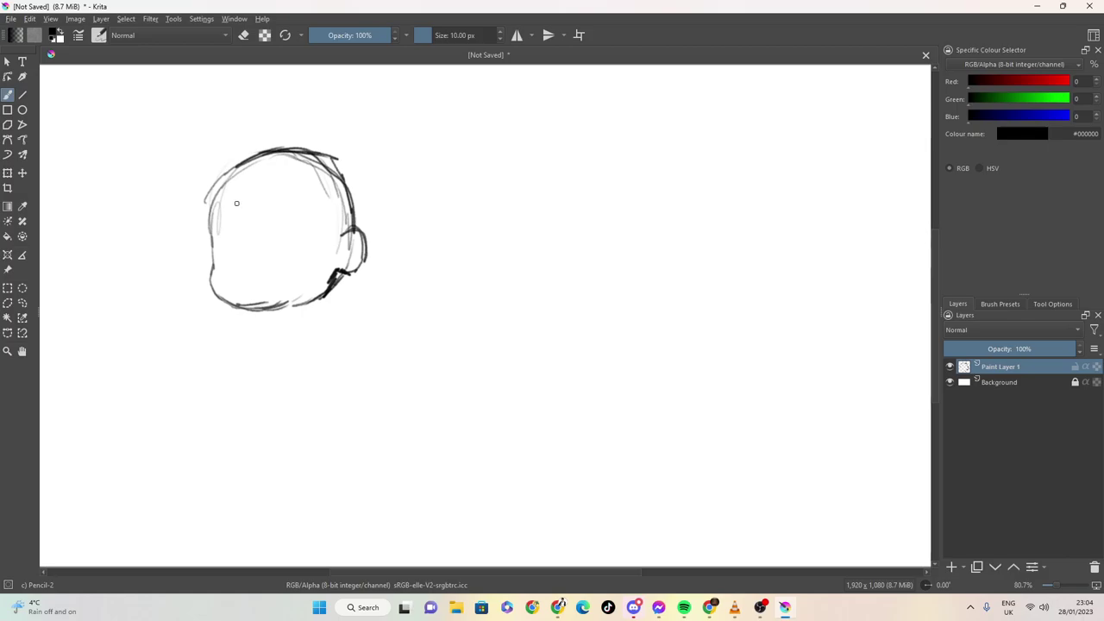
- Draw a straight fringe across the forehead and a rounded outer hair outline around the top of the head
mouse_move(234, 197)
mouse_down()
mouse_move(229, 235)
mouse_move(272, 236)
mouse_move(281, 207)
mouse_move(292, 235)
mouse_move(321, 230)
mouse_move(320, 203)
mouse_move(329, 233)
mouse_move(335, 203)
mouse_move(340, 264)
mouse_up()
mouse_move(242, 188)
mouse_down()
mouse_move(226, 228)
mouse_move(224, 188)
mouse_move(214, 230)
mouse_move(202, 235)
mouse_move(203, 194)
mouse_move(231, 161)
mouse_move(305, 154)
mouse_move(329, 167)
mouse_up()
mouse_move(372, 217)
mouse_down()
mouse_move(368, 243)
mouse_move(362, 190)
mouse_up()
mouse_move(313, 139)
mouse_down()
mouse_move(376, 215)
mouse_move(339, 162)
mouse_move(279, 139)
mouse_move(225, 157)
mouse_move(200, 193)
mouse_up()
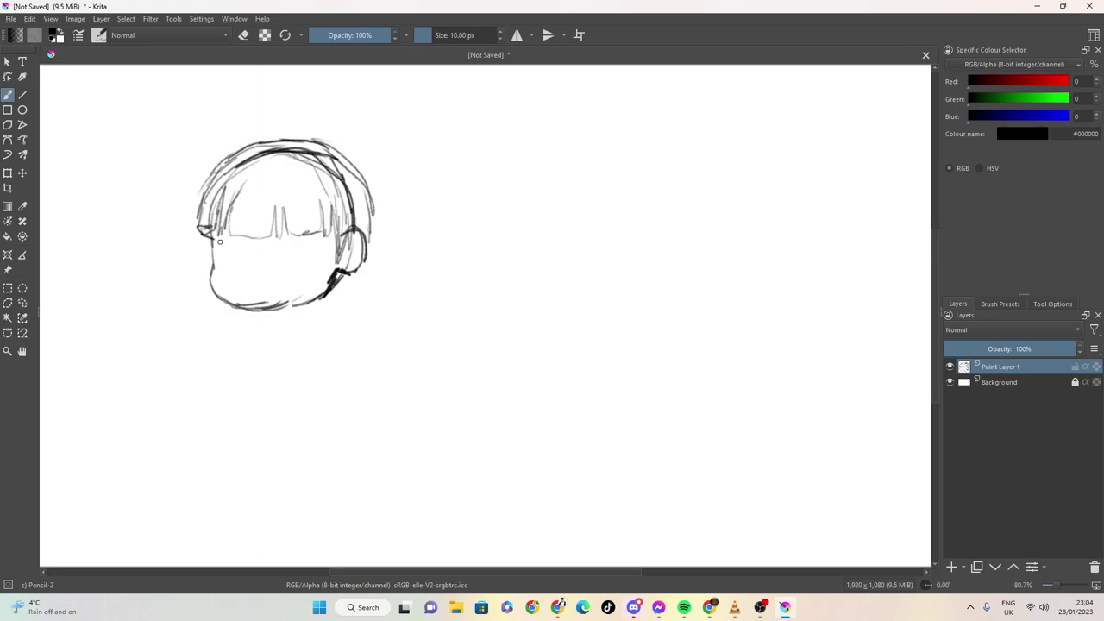
- Draw the face with two oval eyes, the right one filled dark, slanted eyebrows, a small nose and a smirking mouth
drag(220, 234, 242, 256)
mouse_move(272, 236)
mouse_down()
mouse_move(302, 226)
mouse_move(279, 231)
mouse_move(294, 226)
mouse_move(302, 247)
mouse_move(288, 222)
mouse_move(276, 231)
mouse_move(303, 233)
mouse_move(284, 255)
mouse_move(298, 256)
mouse_move(288, 231)
mouse_move(285, 259)
mouse_up()
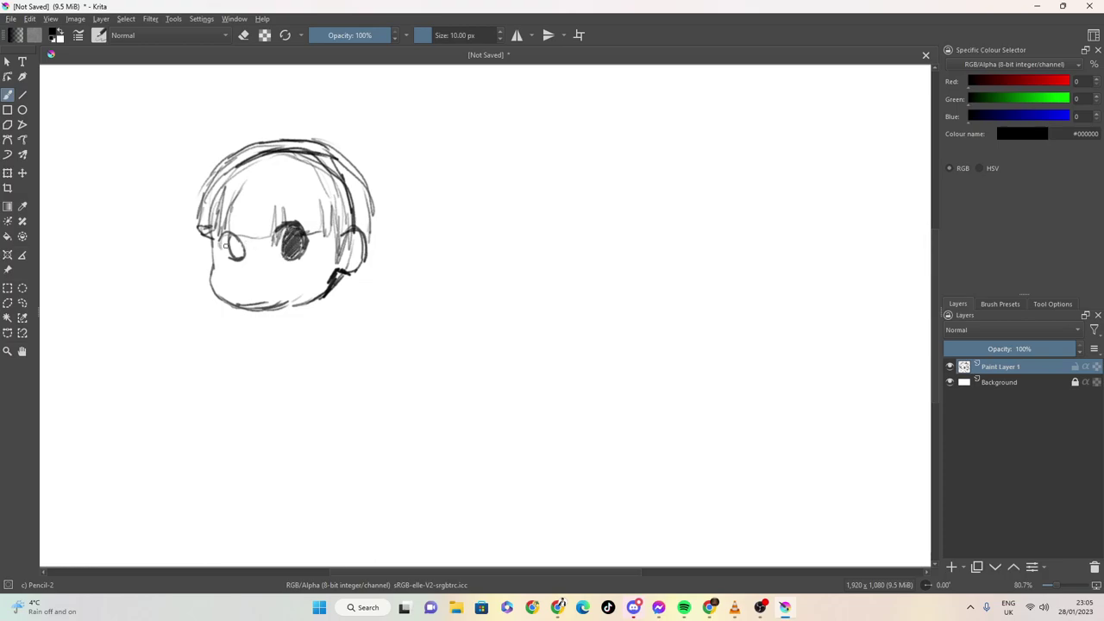
mouse_move(224, 219)
mouse_down()
mouse_move(284, 210)
mouse_move(260, 220)
mouse_up()
drag(249, 273, 283, 284)
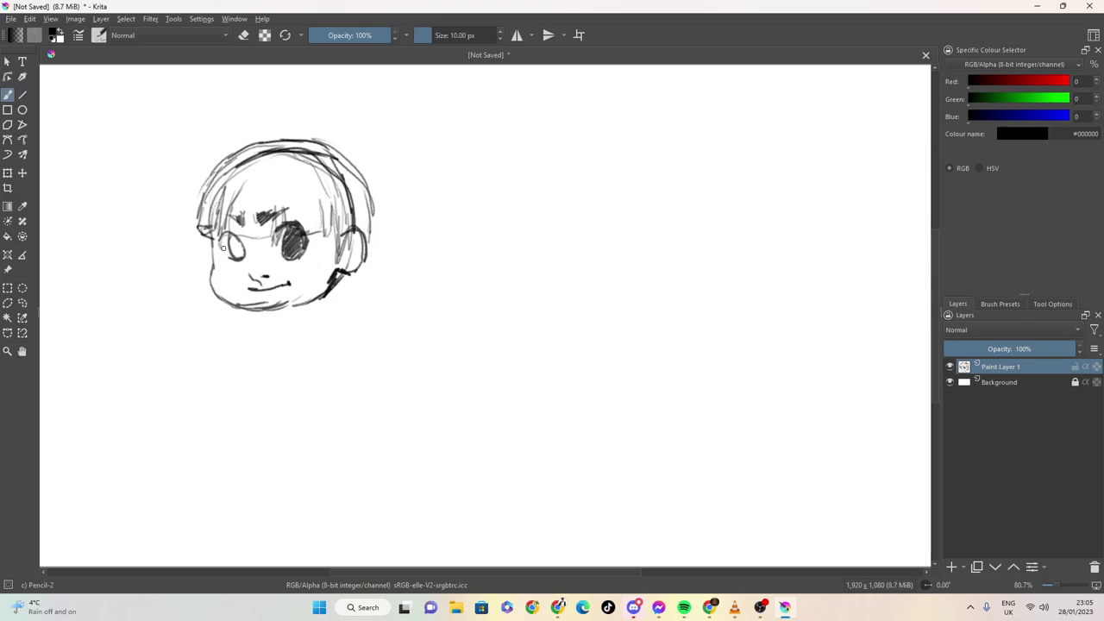
- Lengthen the fringe down over the eyes with vertical strands and extend the hair at the left side of the face
mouse_move(206, 226)
mouse_down()
mouse_move(200, 256)
mouse_move(229, 260)
mouse_up()
mouse_move(234, 206)
mouse_down()
mouse_move(229, 259)
mouse_move(231, 217)
mouse_move(238, 252)
mouse_move(271, 245)
mouse_move(314, 259)
mouse_move(320, 204)
mouse_up()
mouse_move(323, 208)
mouse_down()
mouse_move(315, 260)
mouse_move(333, 252)
mouse_up()
drag(329, 202, 328, 226)
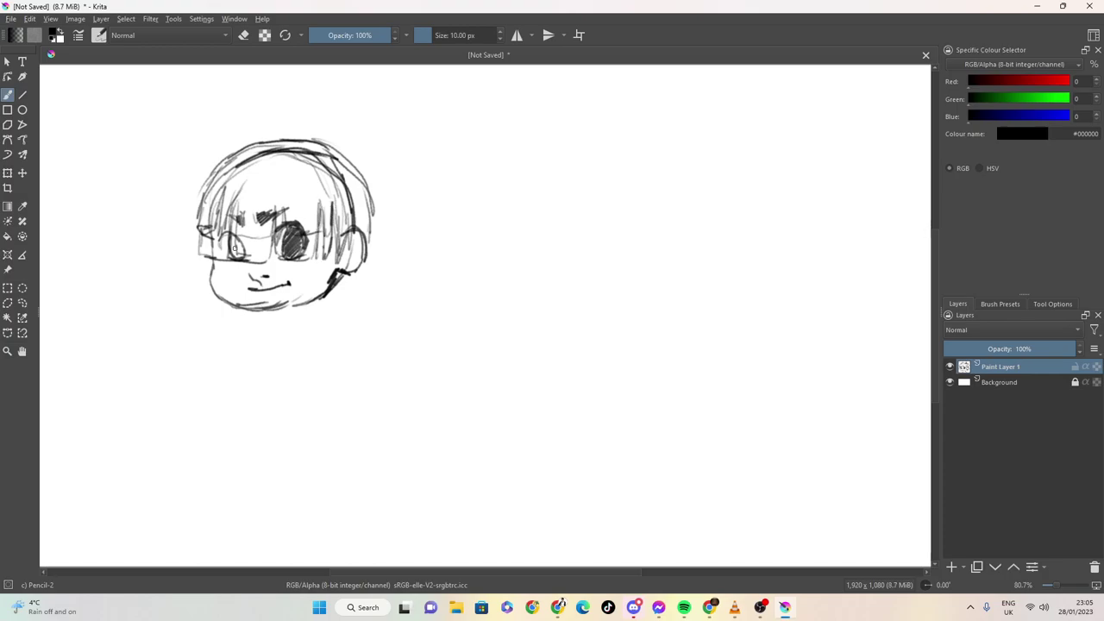
mouse_move(193, 229)
mouse_down()
mouse_move(198, 202)
mouse_move(195, 250)
mouse_up()
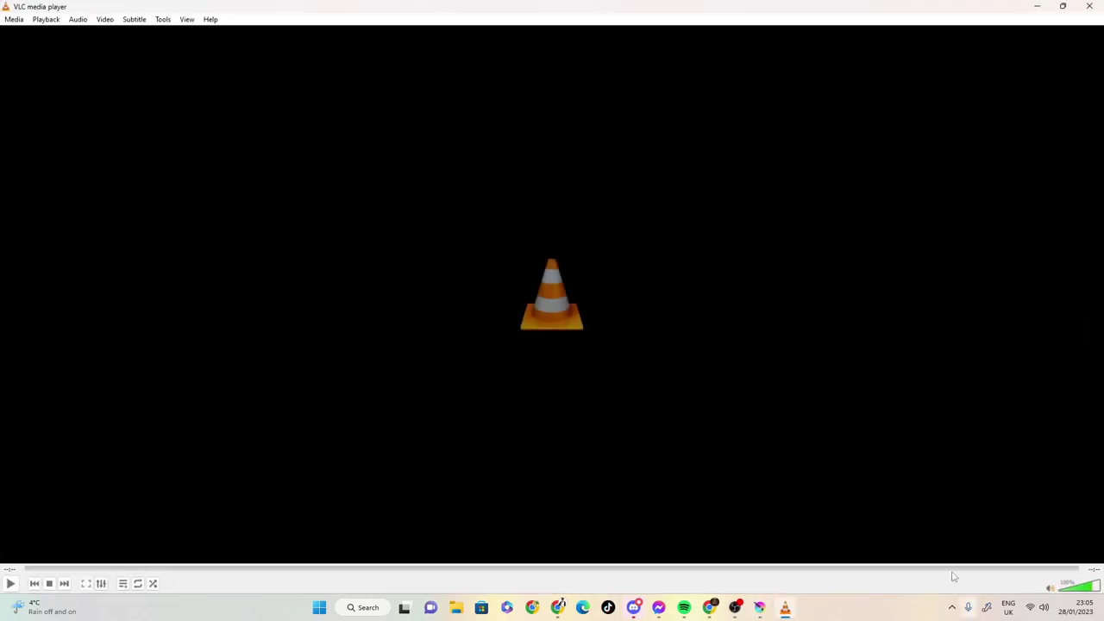
- Turn on looping in VLC media player, start the DRAGON TRAINER TRISTANA Login Theme.mp3 track and return to Krita
right_click(163, 445)
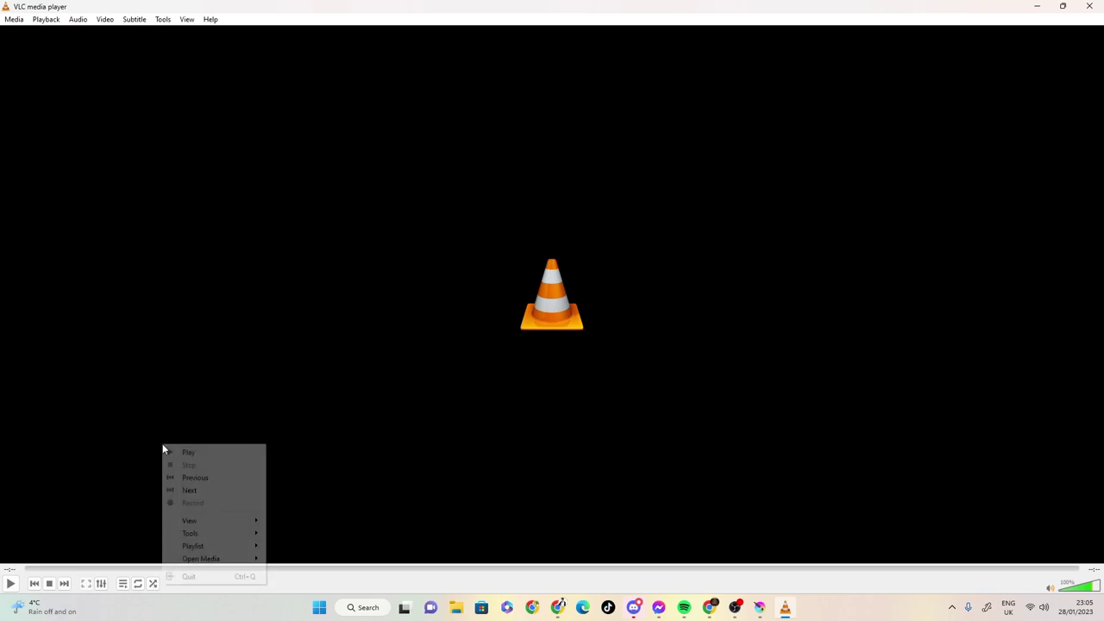
click(136, 589)
mouse_move(9, 597)
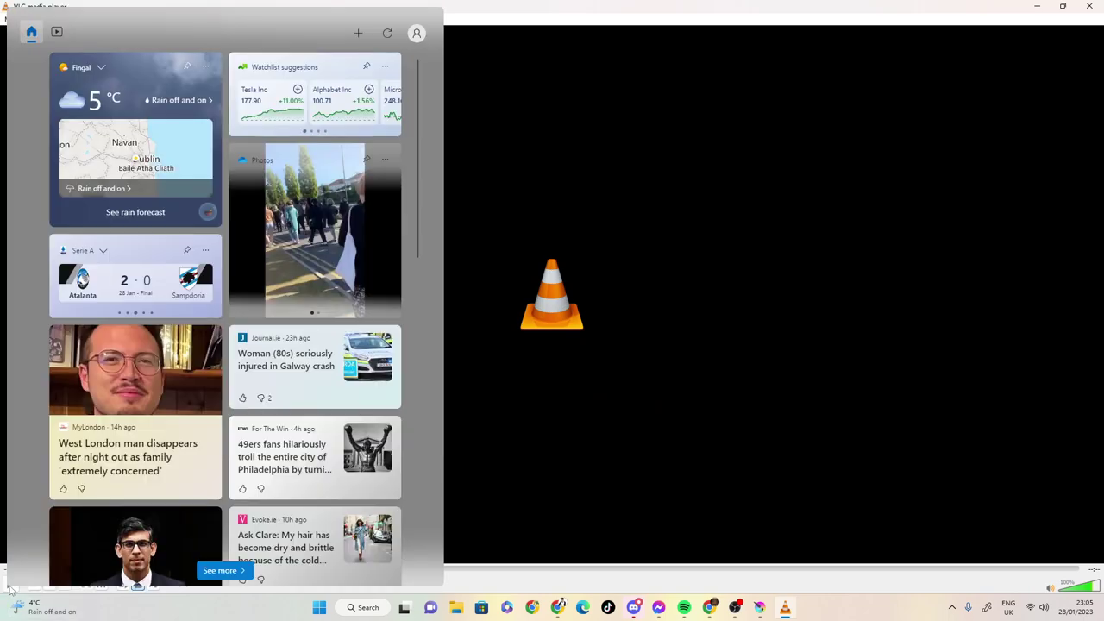
click(541, 423)
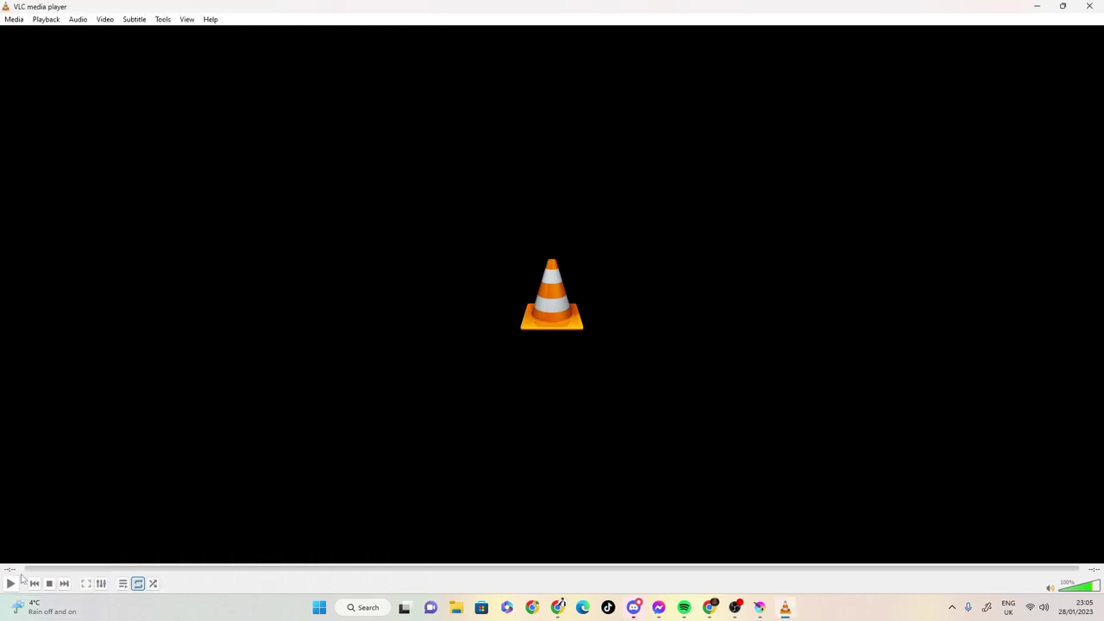
click(10, 584)
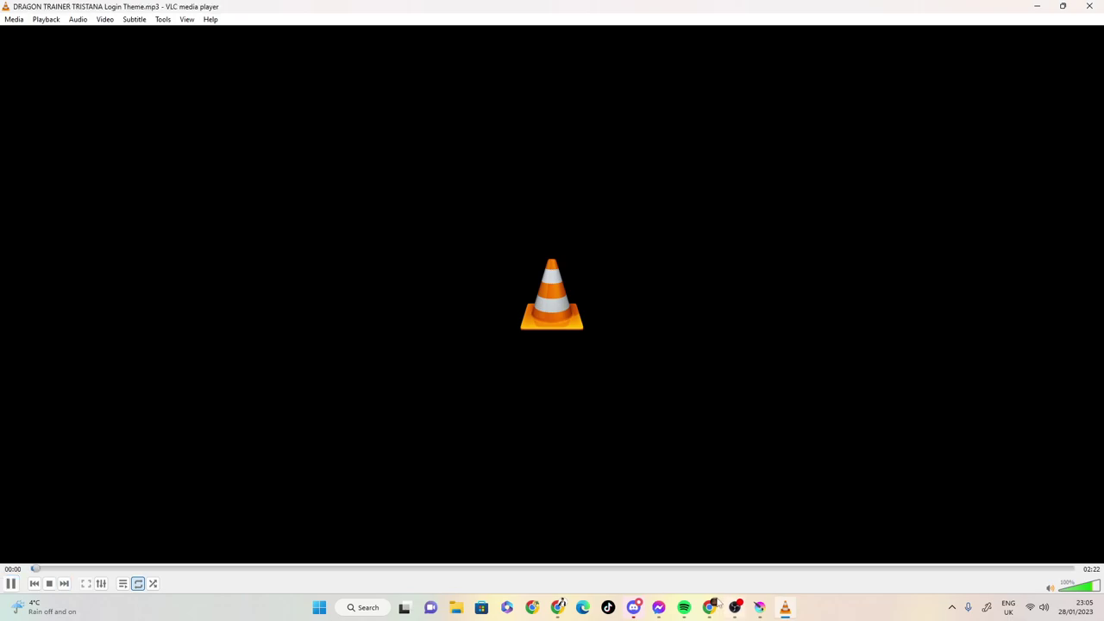
click(757, 609)
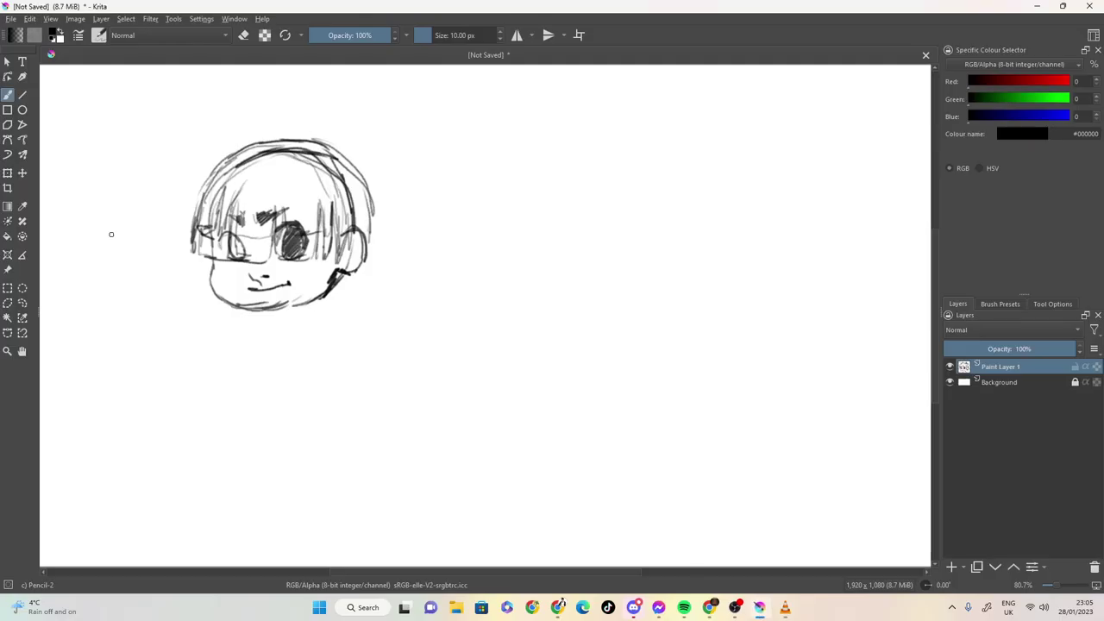
- Shade the hair on the head with dense hatching and start the neck lines under the chin
mouse_move(193, 250)
mouse_down()
mouse_move(226, 198)
mouse_move(240, 255)
mouse_move(252, 178)
mouse_move(269, 157)
mouse_move(281, 173)
mouse_move(283, 234)
mouse_move(295, 195)
mouse_move(307, 258)
mouse_move(316, 173)
mouse_move(328, 238)
mouse_move(343, 169)
mouse_move(369, 238)
mouse_move(352, 181)
mouse_move(273, 217)
mouse_move(214, 204)
mouse_move(199, 221)
mouse_up()
drag(262, 315, 263, 334)
drag(343, 281, 291, 324)
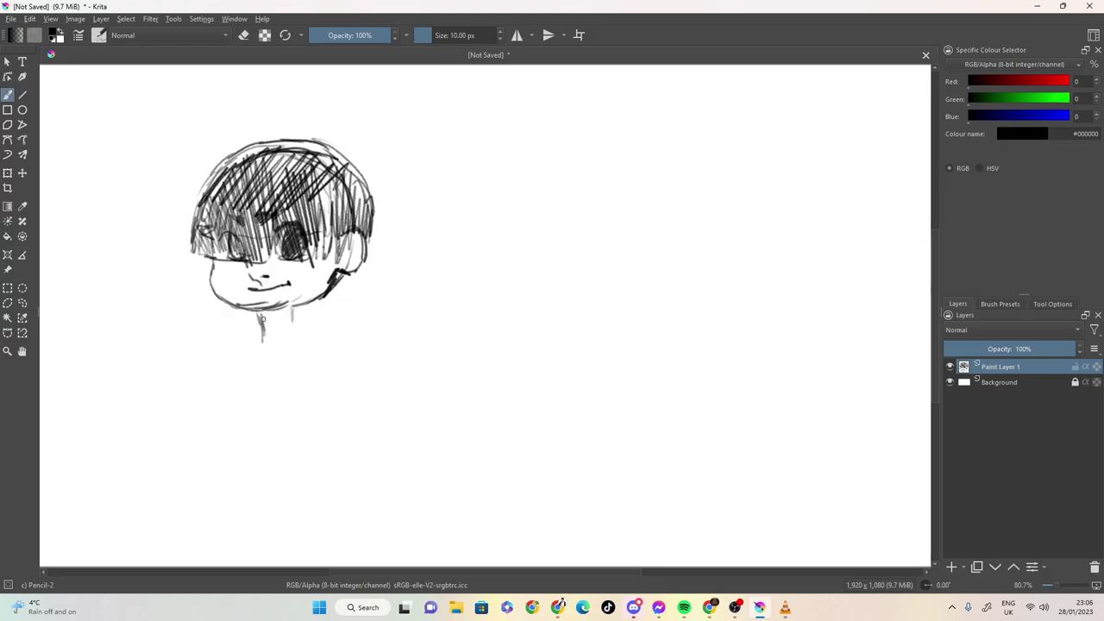
drag(347, 275, 340, 297)
- Sketch the upper body below the neck with sloping shoulders, a collar, the shirt's sides and a short right sleeve
drag(262, 327, 216, 390)
mouse_move(239, 348)
mouse_down()
mouse_move(218, 364)
mouse_move(207, 425)
mouse_up()
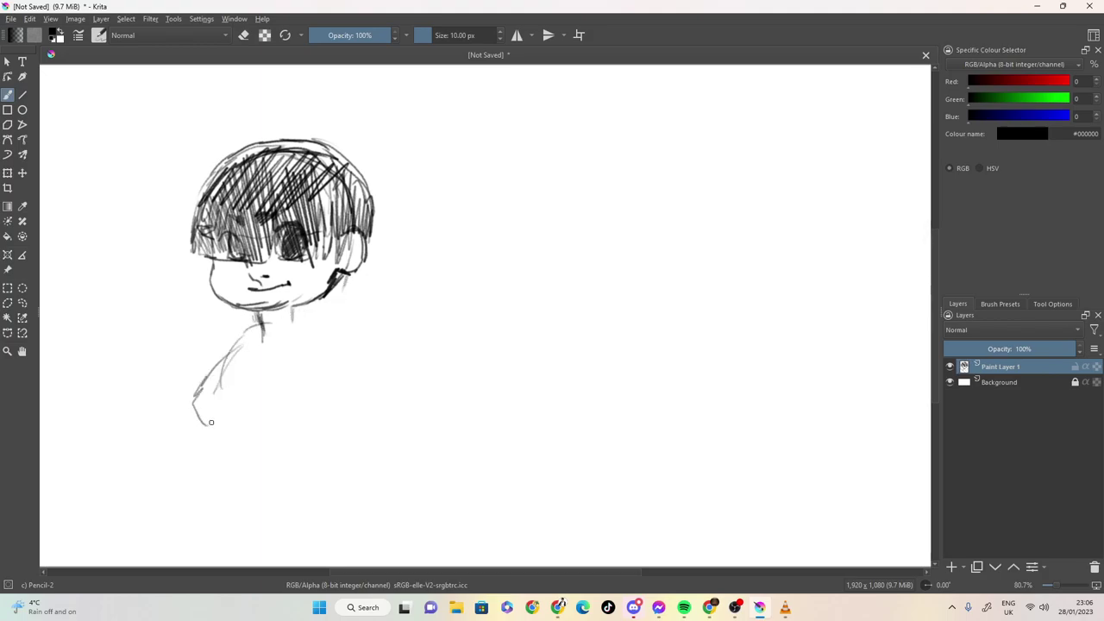
mouse_move(223, 357)
mouse_down()
mouse_move(263, 328)
mouse_move(316, 319)
mouse_up()
mouse_move(252, 343)
mouse_down()
mouse_move(313, 348)
mouse_move(276, 344)
mouse_move(348, 310)
mouse_move(369, 333)
mouse_move(361, 379)
mouse_move(343, 384)
mouse_move(270, 354)
mouse_up()
mouse_move(213, 381)
mouse_down()
mouse_move(180, 442)
mouse_move(180, 467)
mouse_move(193, 422)
mouse_move(213, 436)
mouse_move(222, 378)
mouse_move(234, 462)
mouse_up()
mouse_move(315, 323)
mouse_down()
mouse_move(340, 366)
mouse_move(332, 459)
mouse_up()
mouse_move(362, 376)
mouse_down()
mouse_move(370, 453)
mouse_move(362, 443)
mouse_move(345, 454)
mouse_move(316, 409)
mouse_up()
drag(318, 450, 316, 400)
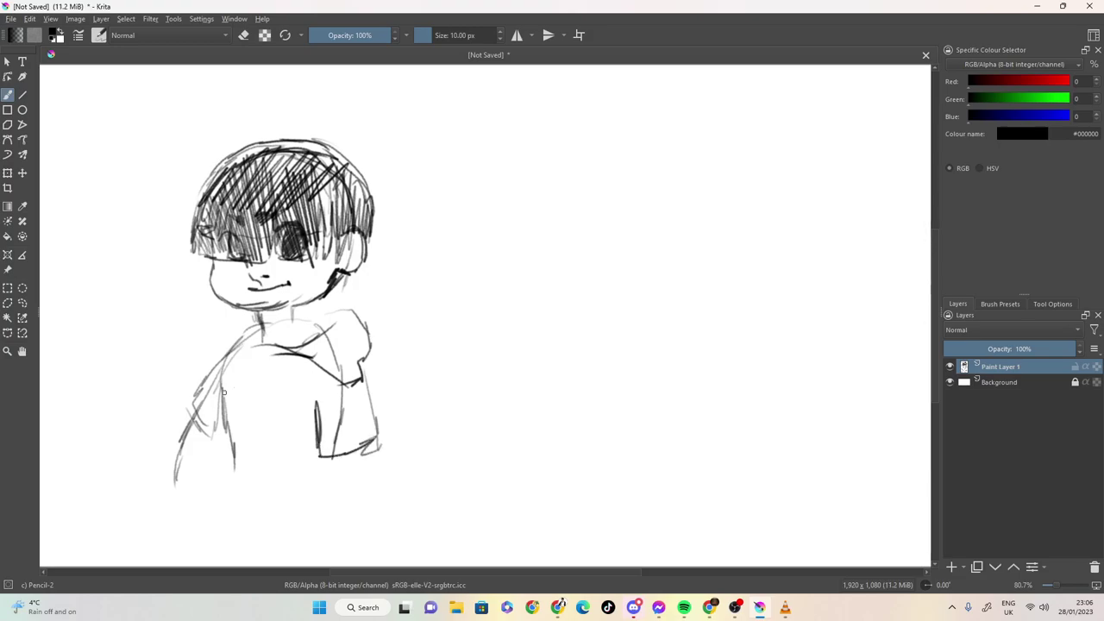
- Define the left sleeve's inner edge and hem, and shade the neck below the chin
drag(225, 369, 231, 426)
mouse_move(233, 404)
mouse_down()
mouse_move(221, 451)
mouse_move(187, 437)
mouse_up()
mouse_move(289, 314)
mouse_down()
mouse_move(263, 328)
mouse_move(259, 311)
mouse_move(324, 293)
mouse_move(286, 336)
mouse_up()
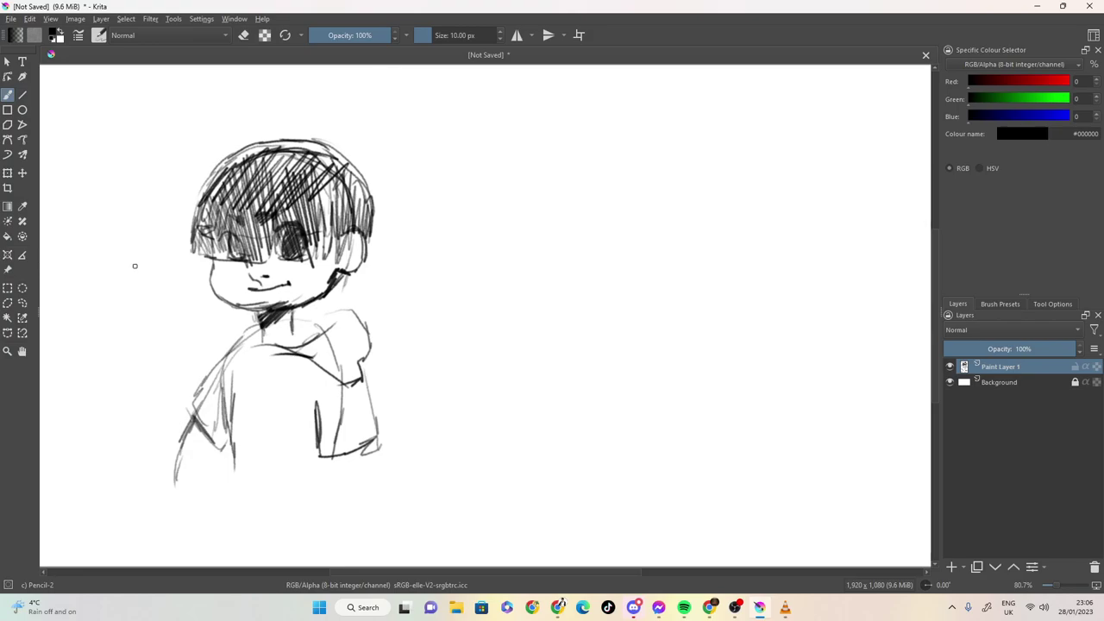
- Extend the hair into long locks falling down both sides of the face and over the shoulders and chest
drag(191, 245, 158, 441)
drag(197, 250, 191, 297)
drag(171, 359, 162, 389)
mouse_move(166, 405)
mouse_down()
mouse_move(188, 375)
mouse_move(226, 357)
mouse_up()
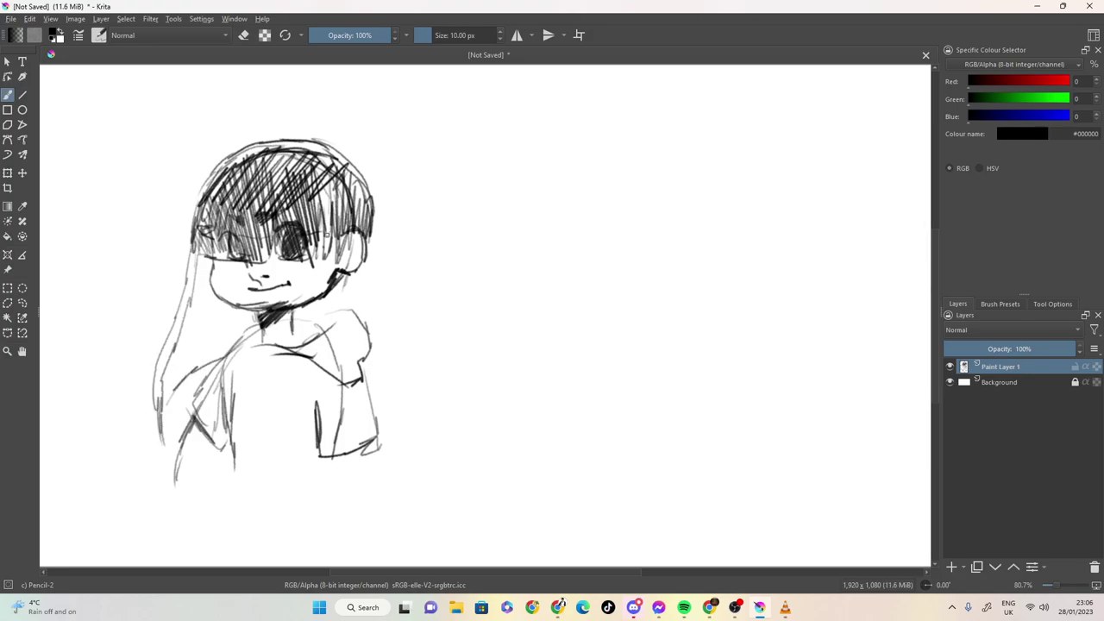
mouse_move(324, 269)
mouse_down()
mouse_move(253, 437)
mouse_move(267, 441)
mouse_move(283, 391)
mouse_move(276, 439)
mouse_move(345, 422)
mouse_up()
mouse_move(376, 205)
mouse_down()
mouse_move(364, 273)
mouse_move(377, 401)
mouse_move(303, 437)
mouse_up()
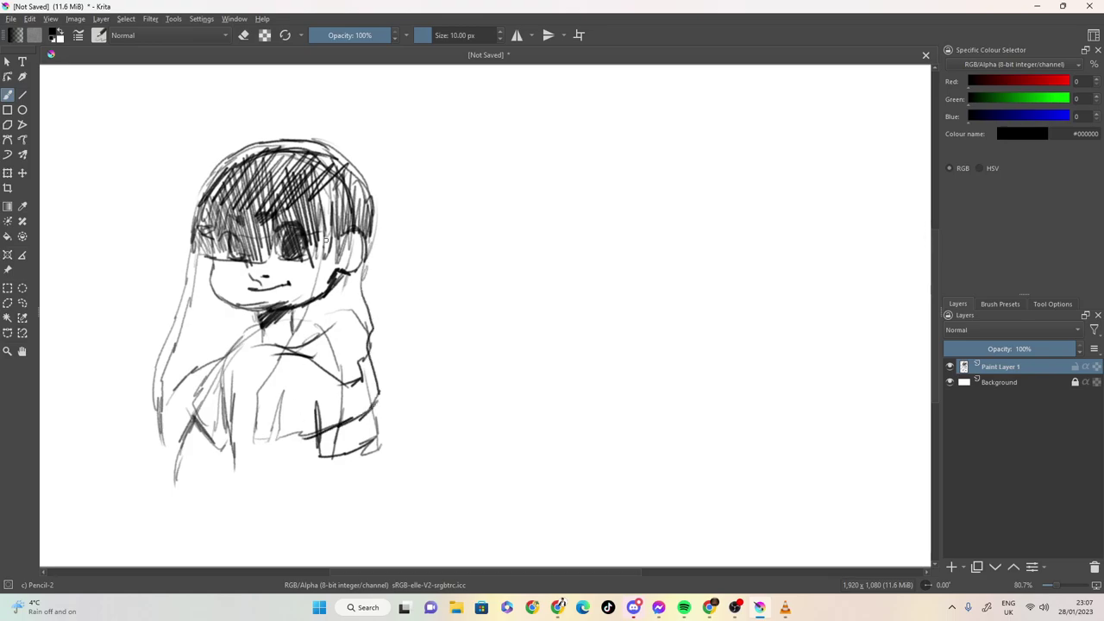
- Add dark strands beside the face and left shoulder, and define the jagged lower ends of the hair across the torso
drag(317, 243, 314, 292)
drag(192, 335, 202, 367)
mouse_move(200, 366)
mouse_down()
mouse_move(226, 323)
mouse_move(229, 356)
mouse_move(235, 331)
mouse_up()
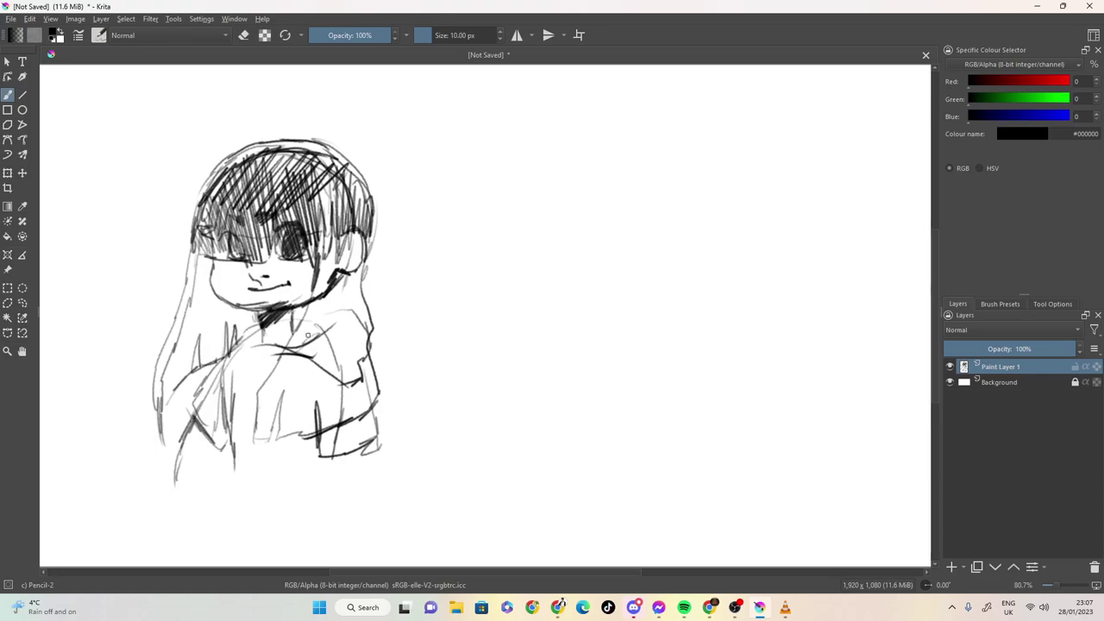
mouse_move(274, 366)
mouse_down()
mouse_move(249, 431)
mouse_move(283, 350)
mouse_move(257, 398)
mouse_up()
drag(262, 383, 255, 407)
mouse_move(278, 364)
mouse_down()
mouse_move(248, 439)
mouse_move(260, 442)
mouse_move(283, 392)
mouse_move(276, 442)
mouse_move(283, 428)
mouse_move(338, 429)
mouse_up()
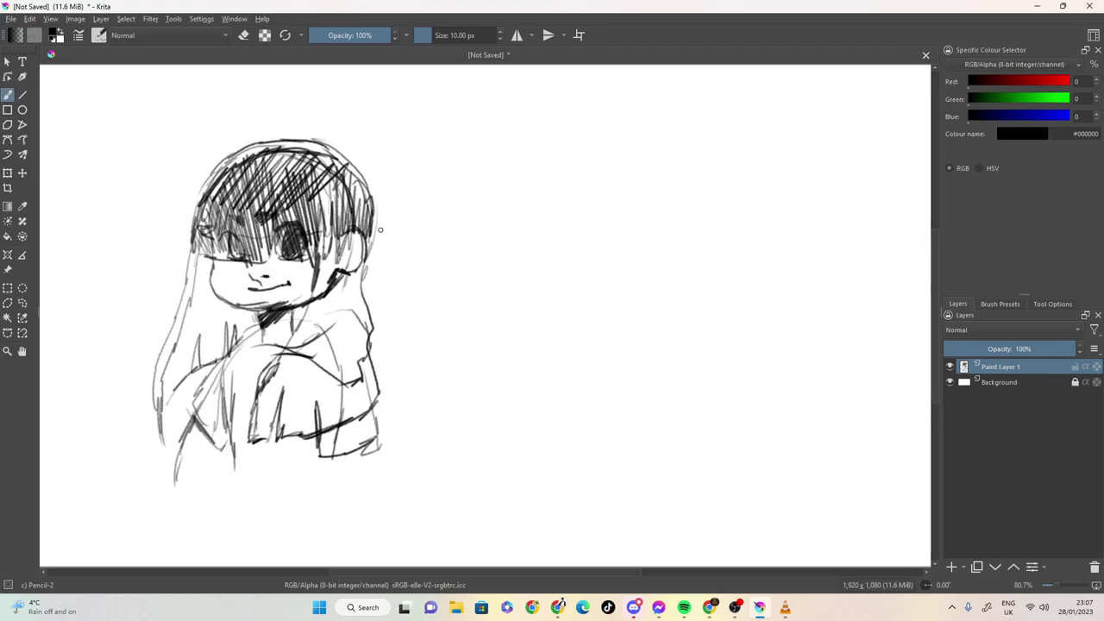
- Darken the right edge of the long hair and fill the left lock with hatching down to the shoulder
mouse_move(374, 210)
mouse_down()
mouse_move(366, 305)
mouse_move(378, 395)
mouse_up()
mouse_move(169, 390)
mouse_down()
mouse_move(183, 343)
mouse_move(207, 342)
mouse_move(203, 277)
mouse_move(255, 332)
mouse_up()
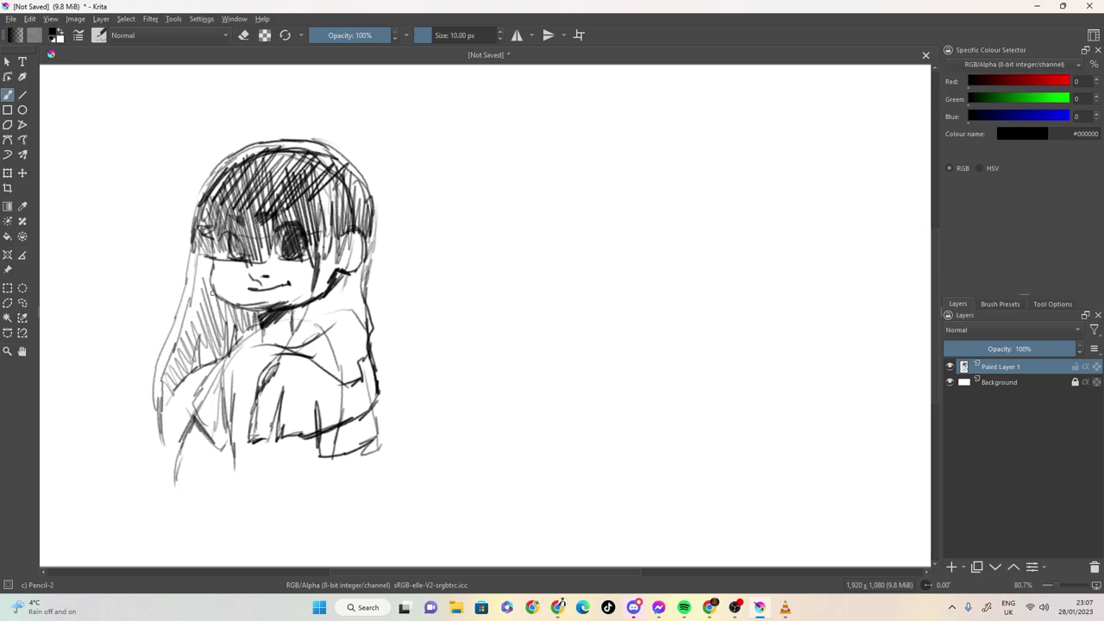
drag(206, 264, 182, 349)
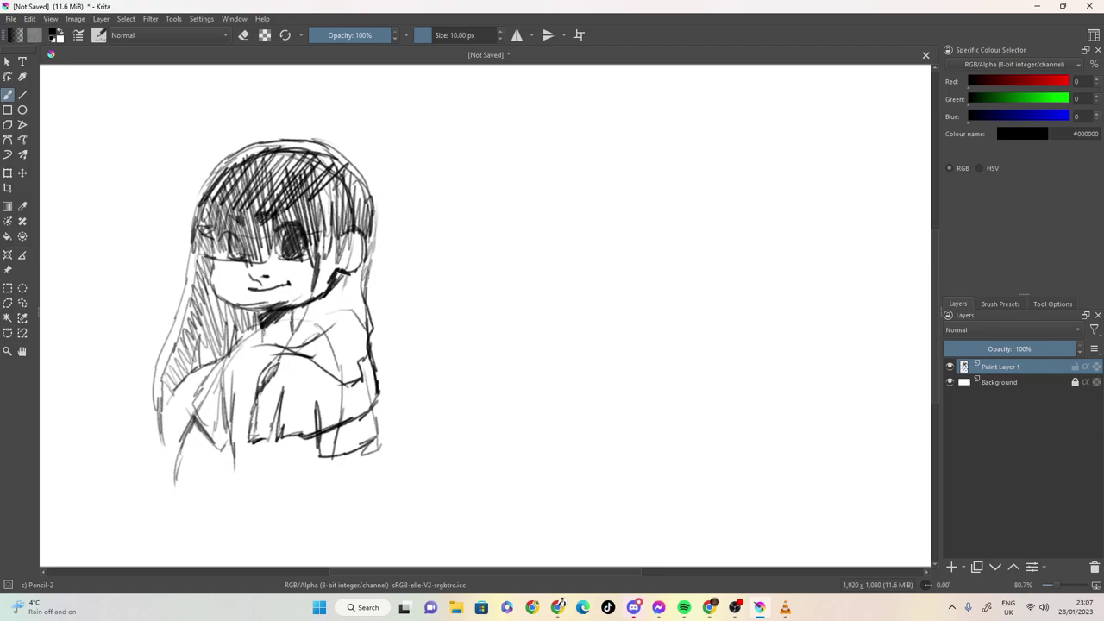
drag(252, 341, 220, 379)
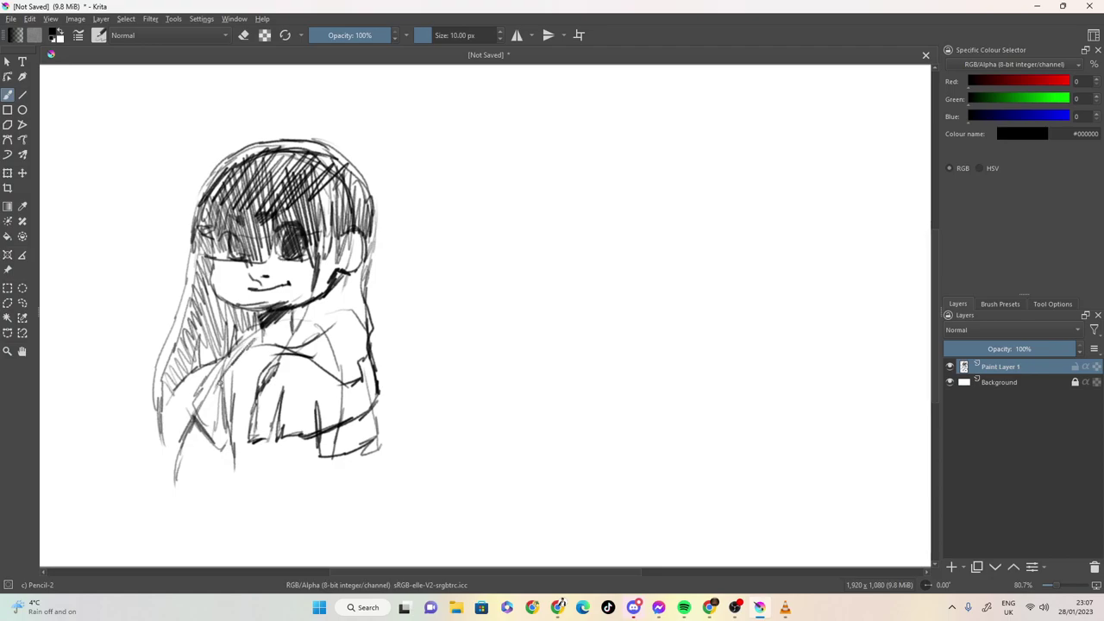
- Draw the left arm bent below its sleeve, with the forearm running across the body to a hand at the canvas edge
drag(177, 476, 210, 493)
drag(209, 443, 292, 500)
mouse_move(213, 493)
mouse_down()
mouse_move(255, 508)
mouse_move(257, 526)
mouse_move(295, 509)
mouse_move(308, 550)
mouse_up()
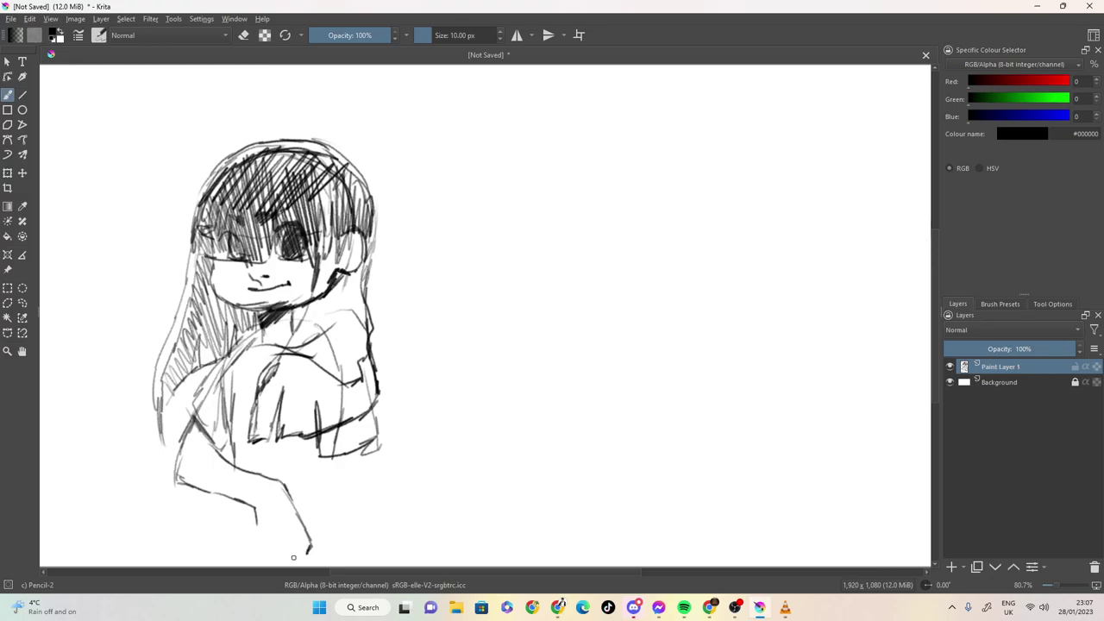
mouse_move(256, 527)
mouse_down()
mouse_move(272, 559)
mouse_move(307, 547)
mouse_move(297, 563)
mouse_move(250, 562)
mouse_up()
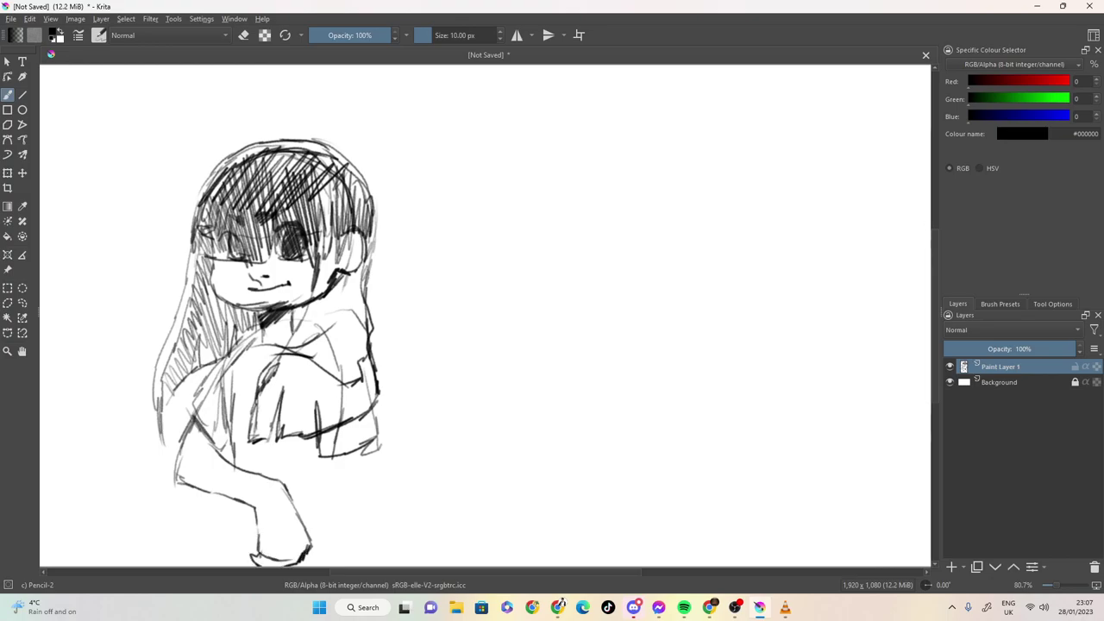
- Draw the right arm hanging below its sleeve with an elbow crease, and sketch the shape behind the left forearm
drag(332, 459, 336, 495)
drag(339, 469, 343, 526)
drag(364, 455, 375, 532)
drag(336, 484, 348, 559)
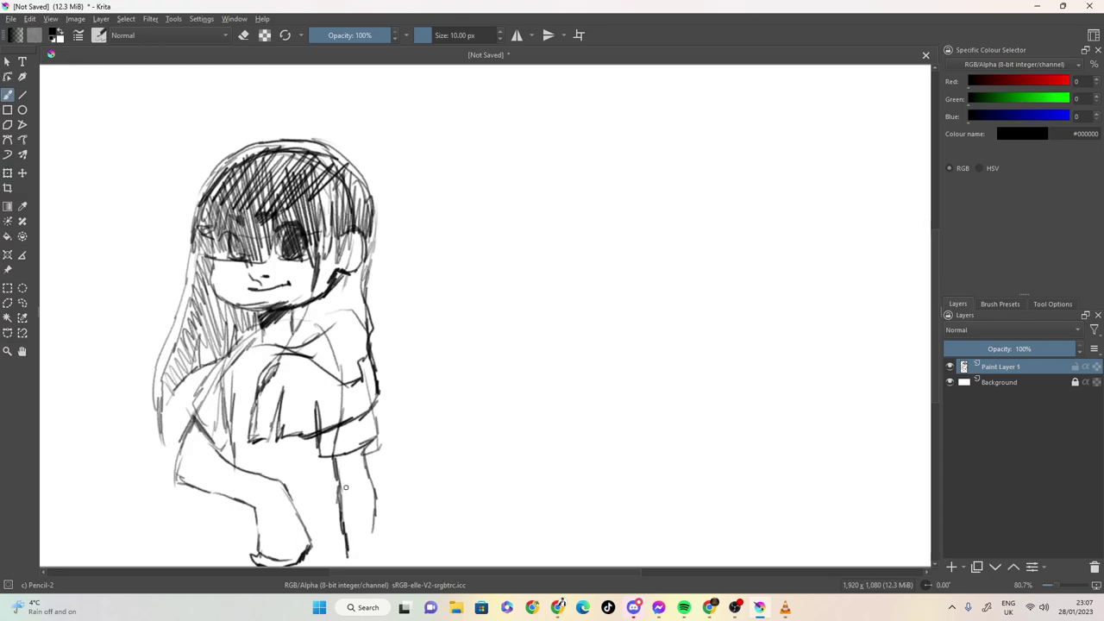
mouse_move(343, 483)
mouse_down()
mouse_move(346, 499)
mouse_move(357, 464)
mouse_move(371, 472)
mouse_up()
mouse_move(228, 501)
mouse_down()
mouse_move(223, 552)
mouse_move(255, 541)
mouse_up()
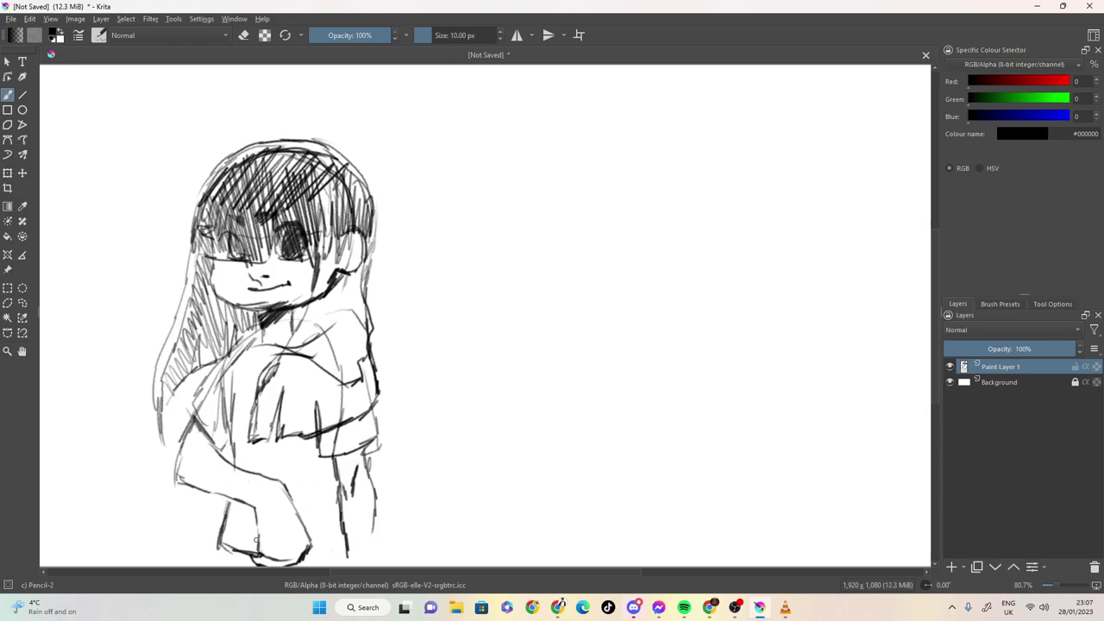
- Thicken the outlines of the left arm, sleeve and shoulder, add a curl at the neckline and accent the mouth corner
drag(199, 443, 233, 470)
mouse_move(177, 444)
mouse_down()
mouse_move(172, 471)
mouse_move(211, 495)
mouse_move(183, 438)
mouse_move(195, 412)
mouse_move(185, 402)
mouse_move(185, 414)
mouse_up()
drag(195, 404, 187, 426)
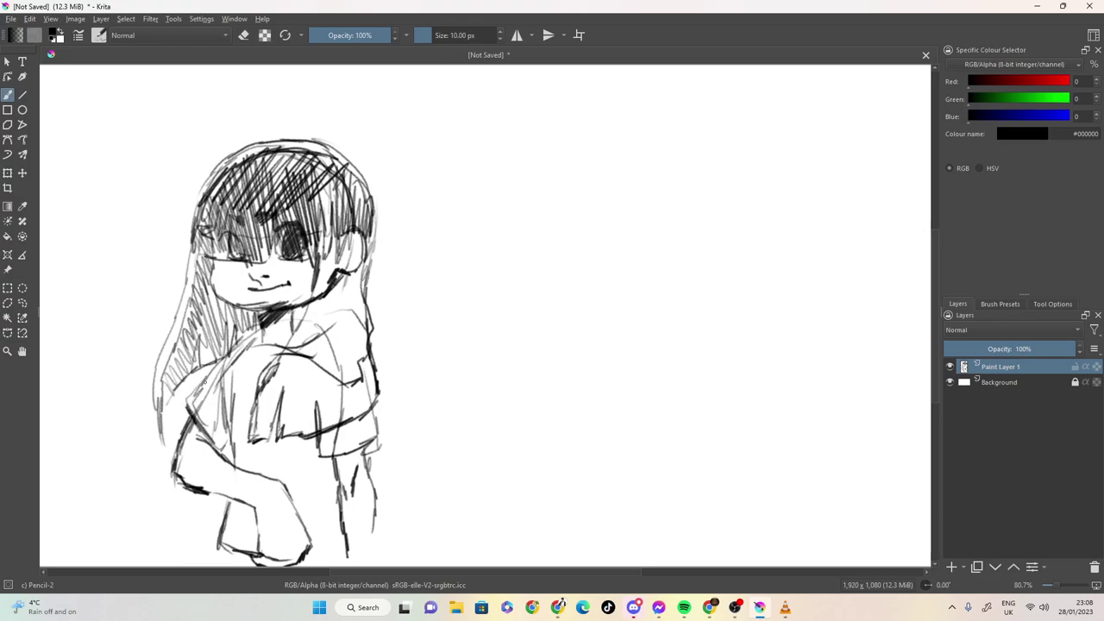
mouse_move(219, 357)
mouse_down()
mouse_move(237, 338)
mouse_move(221, 447)
mouse_up()
drag(220, 361, 205, 376)
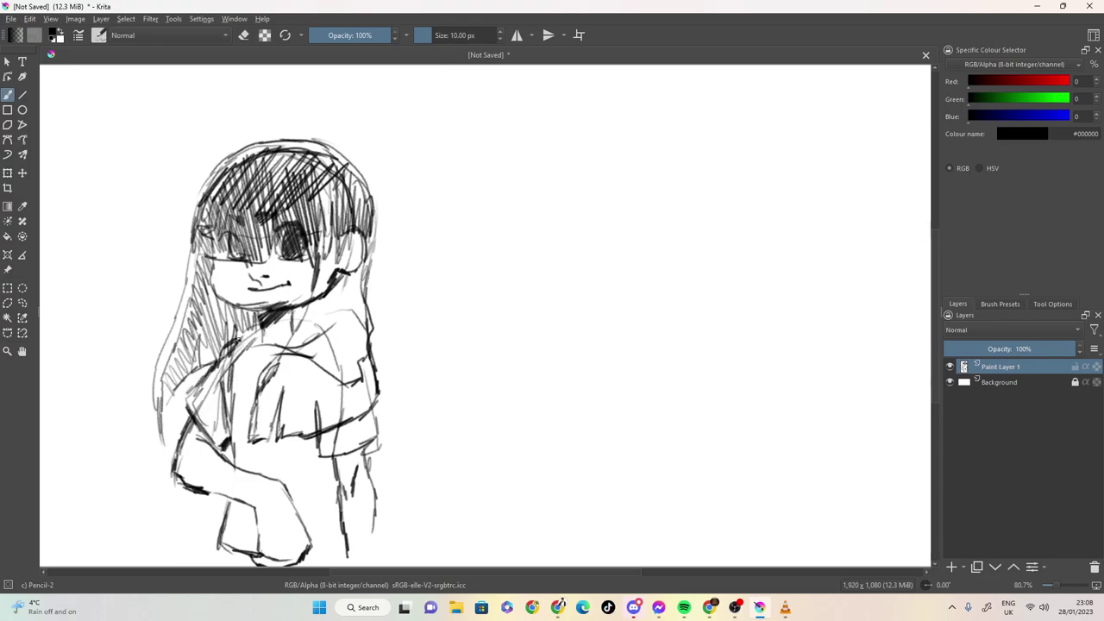
mouse_move(257, 339)
mouse_down()
mouse_move(252, 355)
mouse_move(277, 368)
mouse_move(250, 345)
mouse_up()
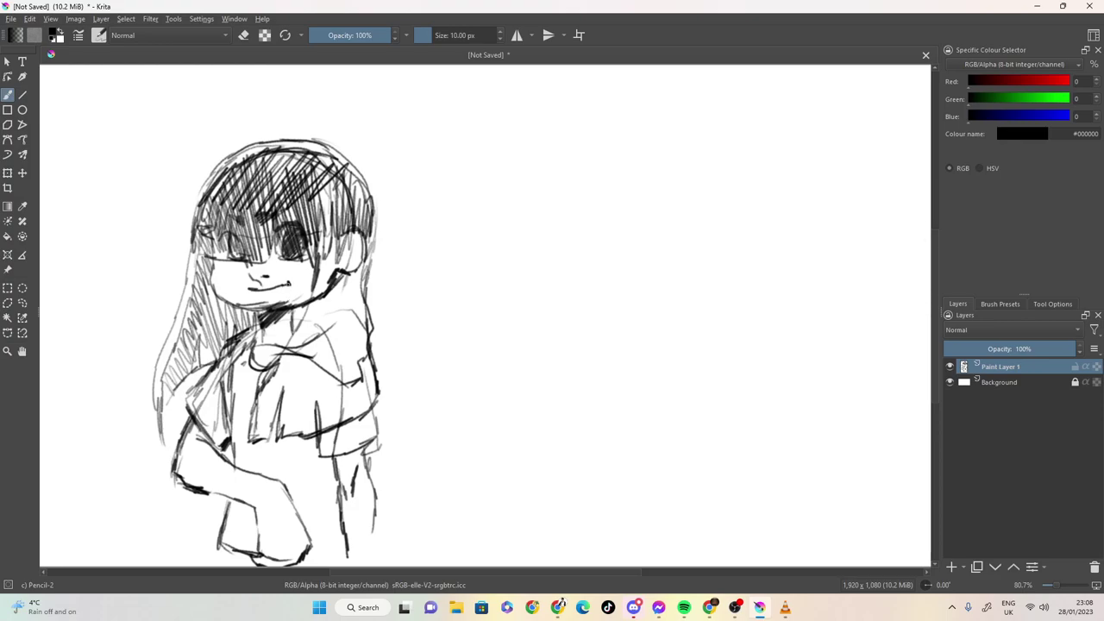
drag(287, 281, 290, 285)
- Close Krita without saving the drawing, and close VLC media player
click(11, 18)
click(10, 18)
click(1087, 6)
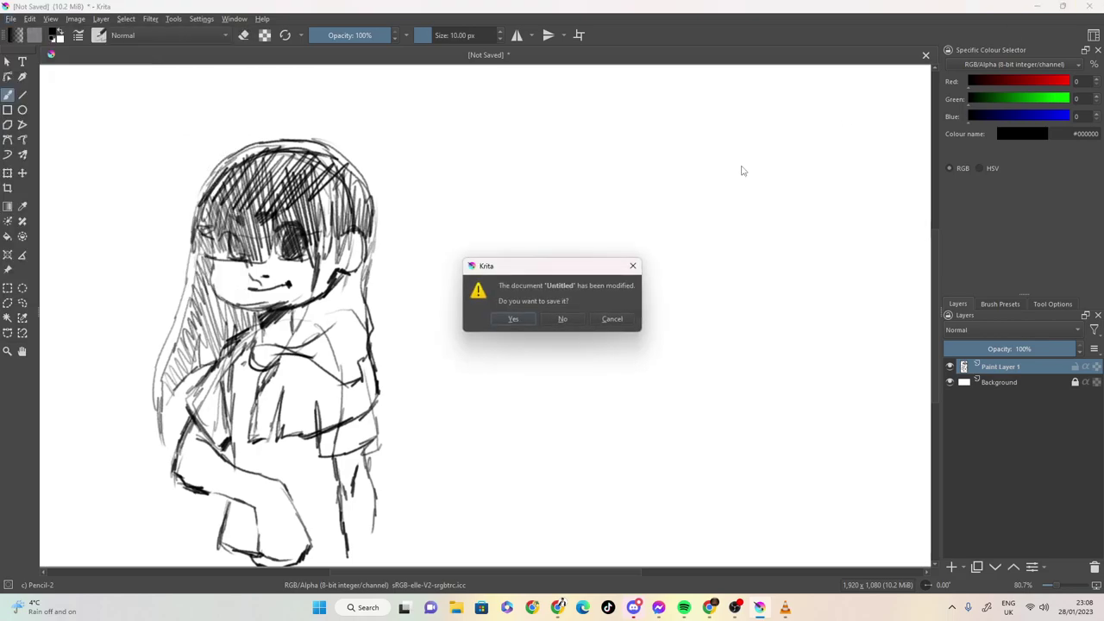
click(559, 318)
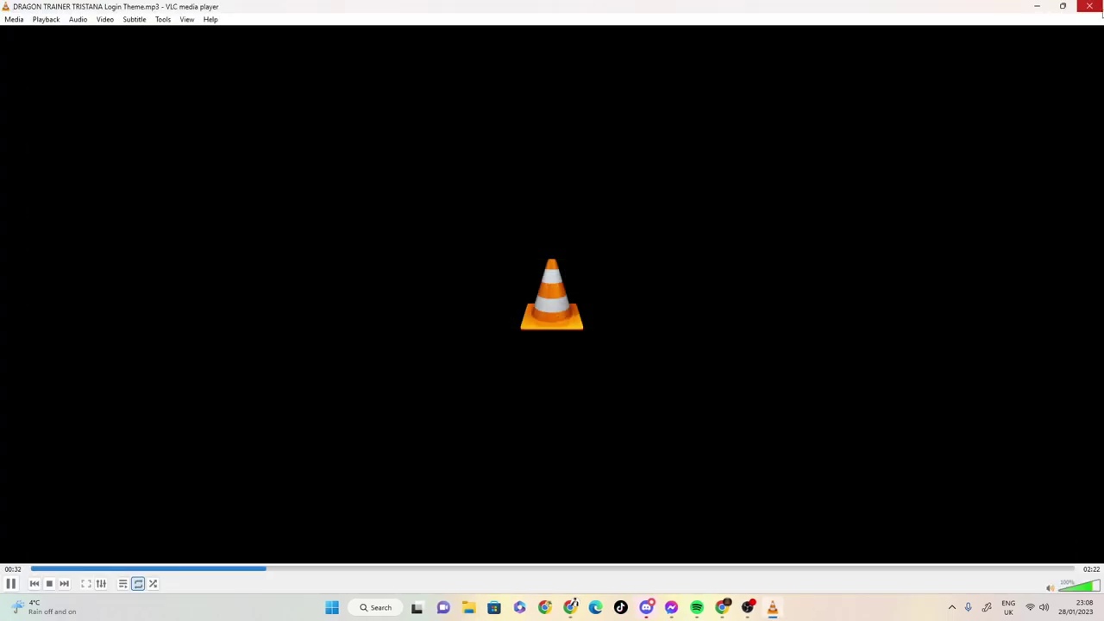
click(1099, 6)
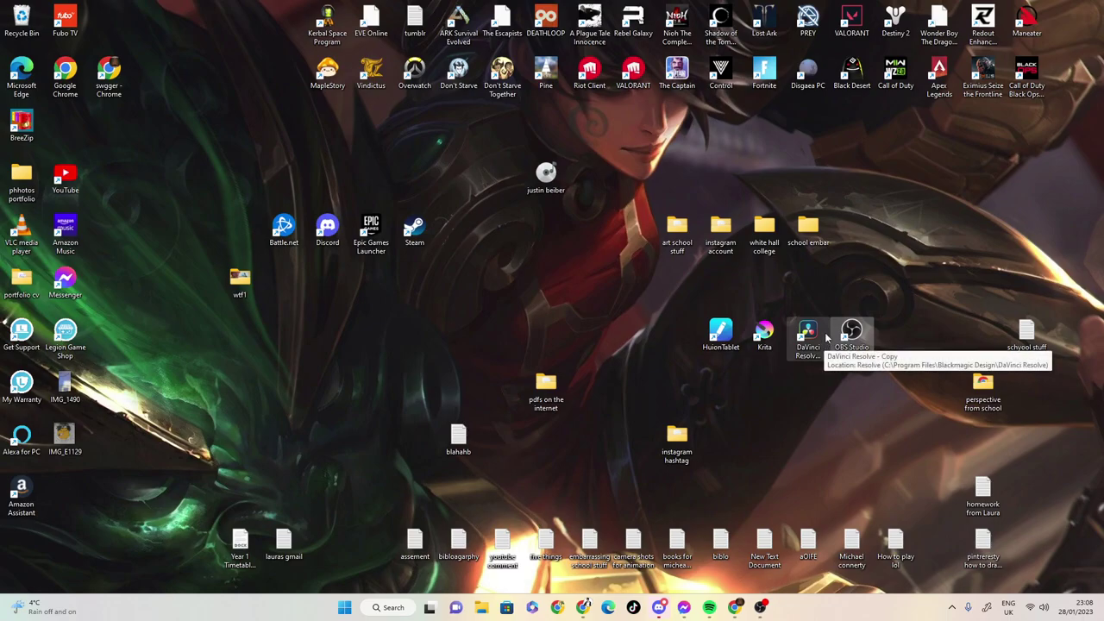